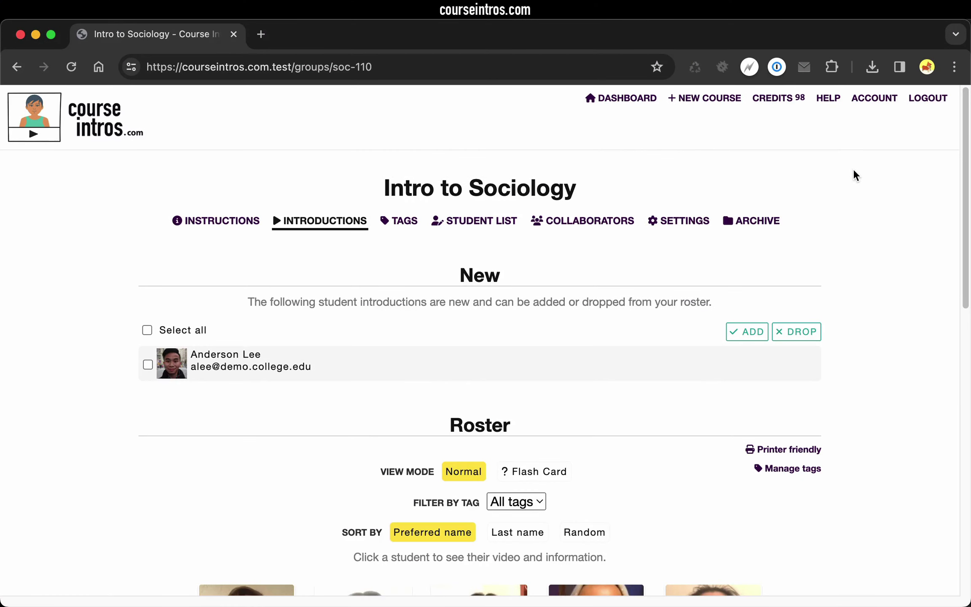
# Open the plaid-shirt student's video and answers from the Intro to Sociology roster.
pyautogui.scroll(-10, 854, 172)
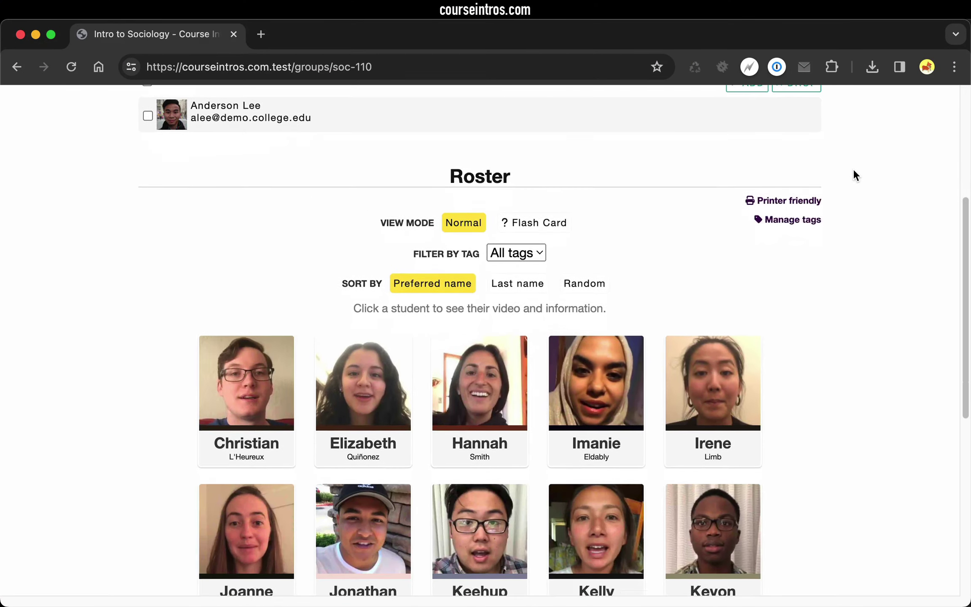
pyautogui.scroll(-1, 855, 174)
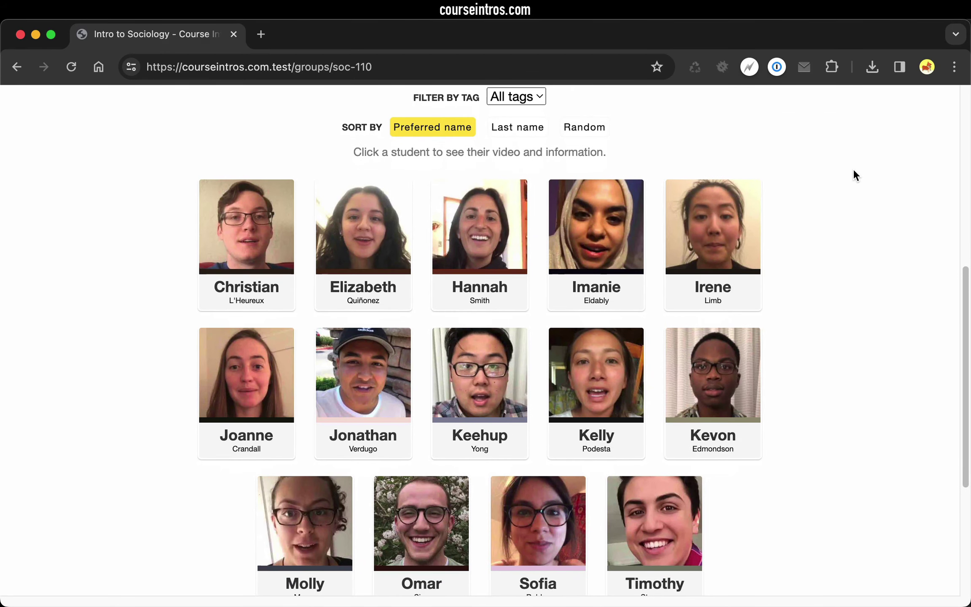
pyautogui.click(504, 361)
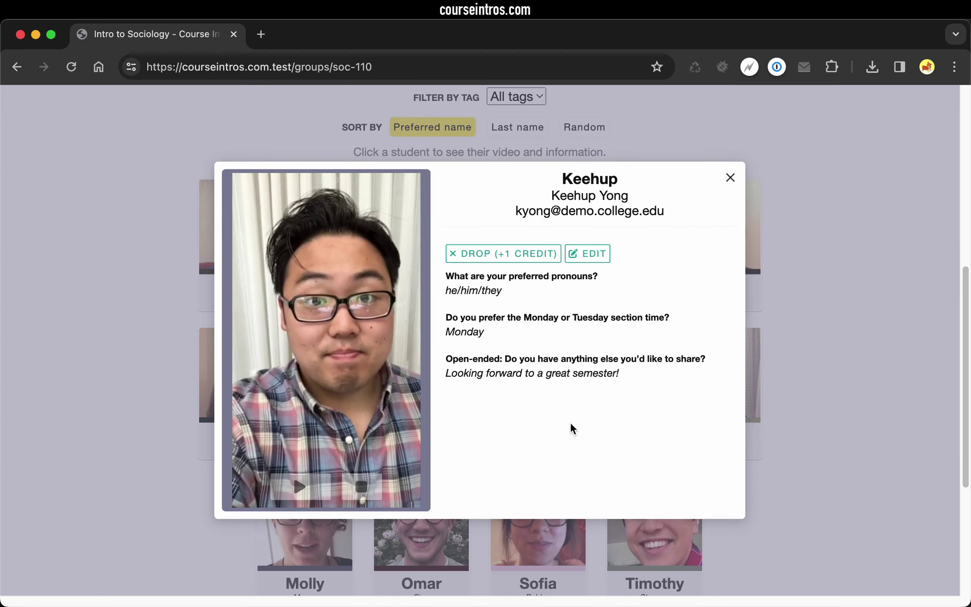
# Close the student's introduction and switch the roster to Flash Card quiz mode.
pyautogui.click(731, 178)
pyautogui.scroll(2, 658, 139)
pyautogui.click(535, 136)
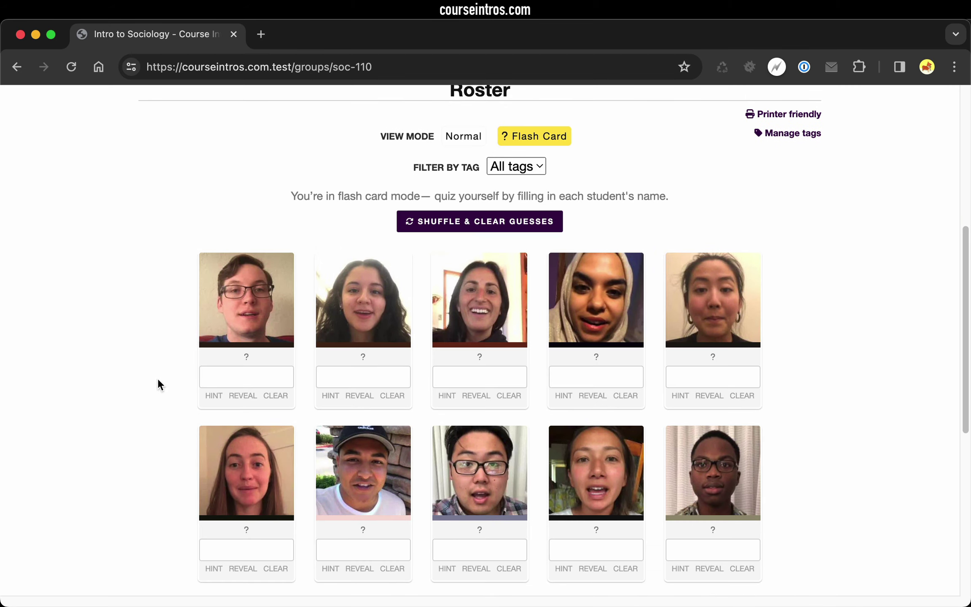
# Type correct name guesses into the first five flash cards, then return to the top.
pyautogui.click(247, 376)
pyautogui.write('Christian')
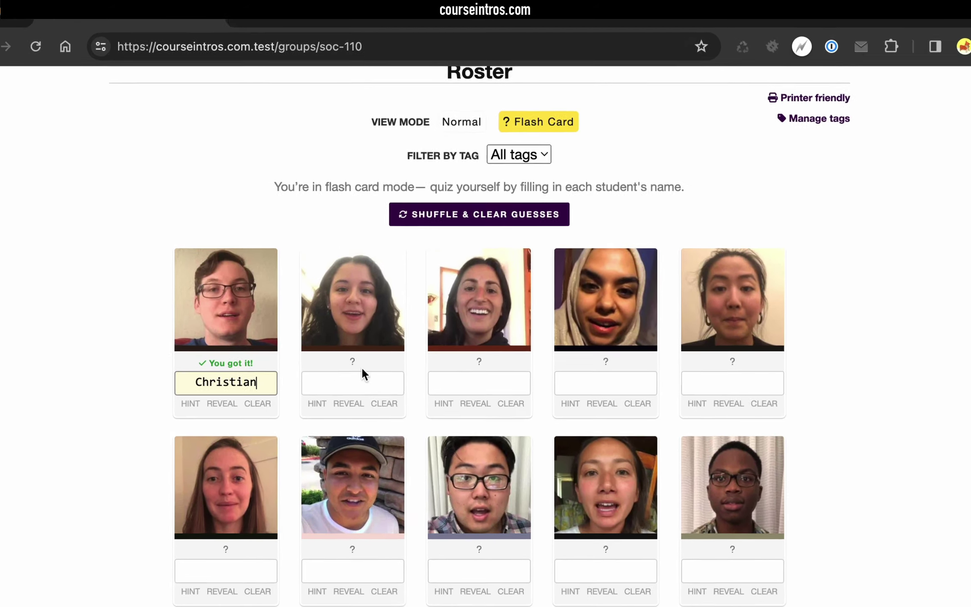
pyautogui.click(364, 381)
pyautogui.write('Elizabeth')
pyautogui.click(479, 383)
pyautogui.write('Hannah')
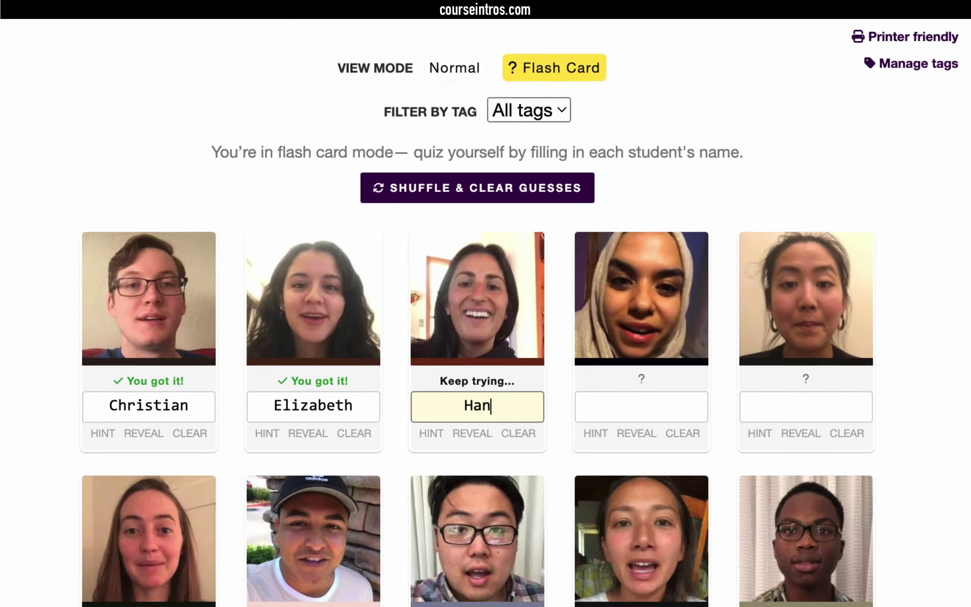
pyautogui.click(611, 383)
pyautogui.write('Imanie')
pyautogui.click(721, 383)
pyautogui.write('Irene')
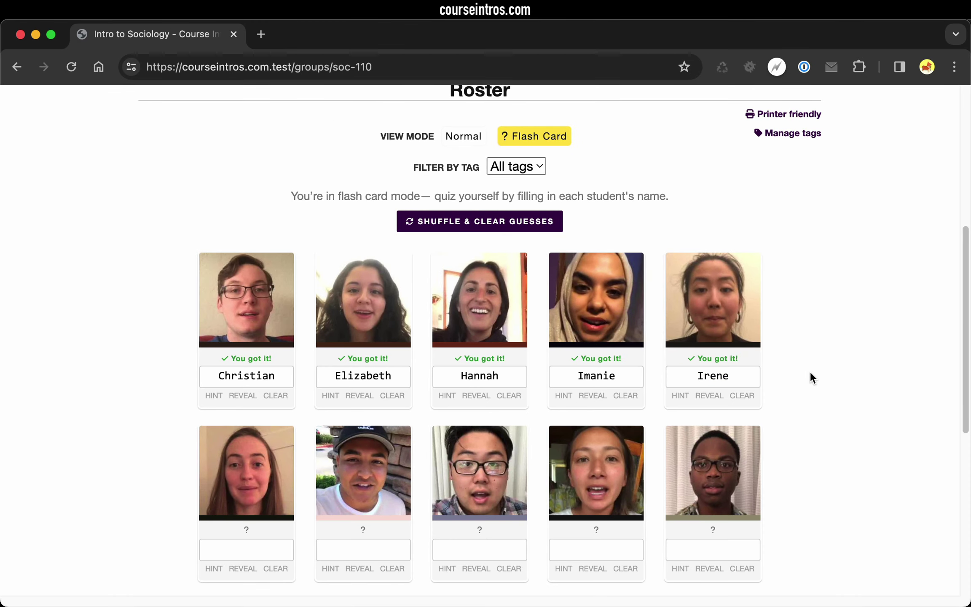
pyautogui.scroll(8, 810, 376)
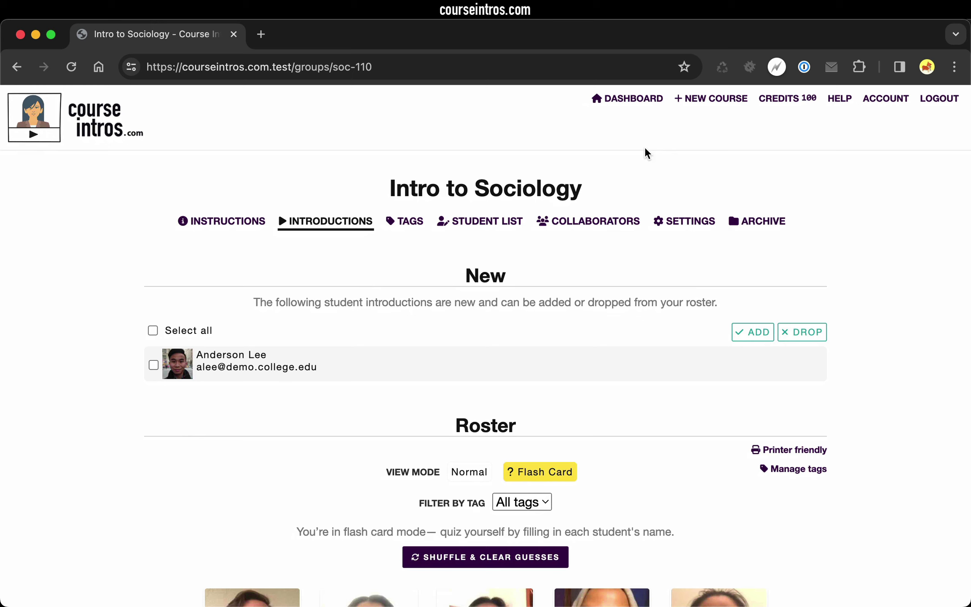
pyautogui.click(692, 101)
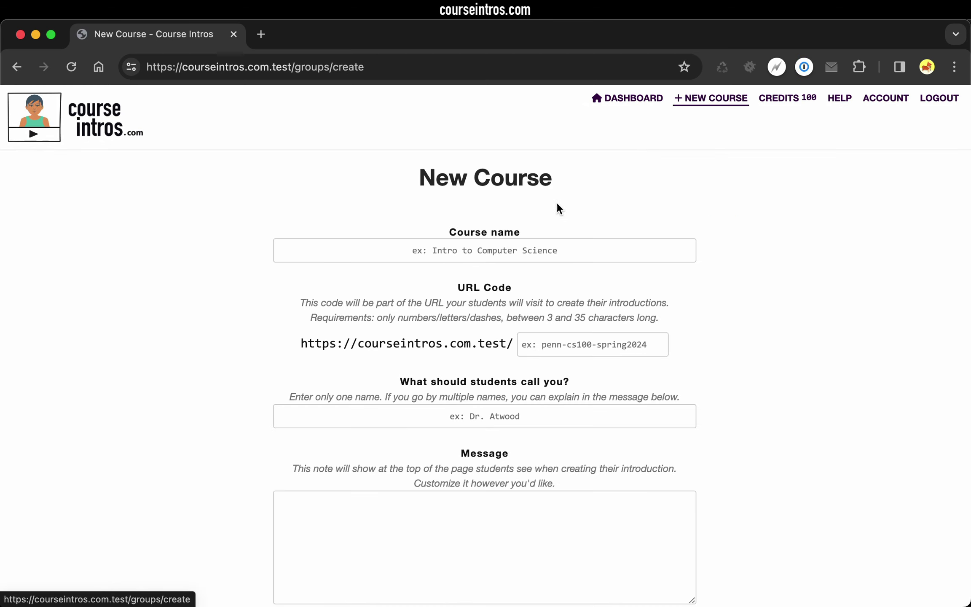
pyautogui.click(512, 250)
pyautogui.write('Research Methods')
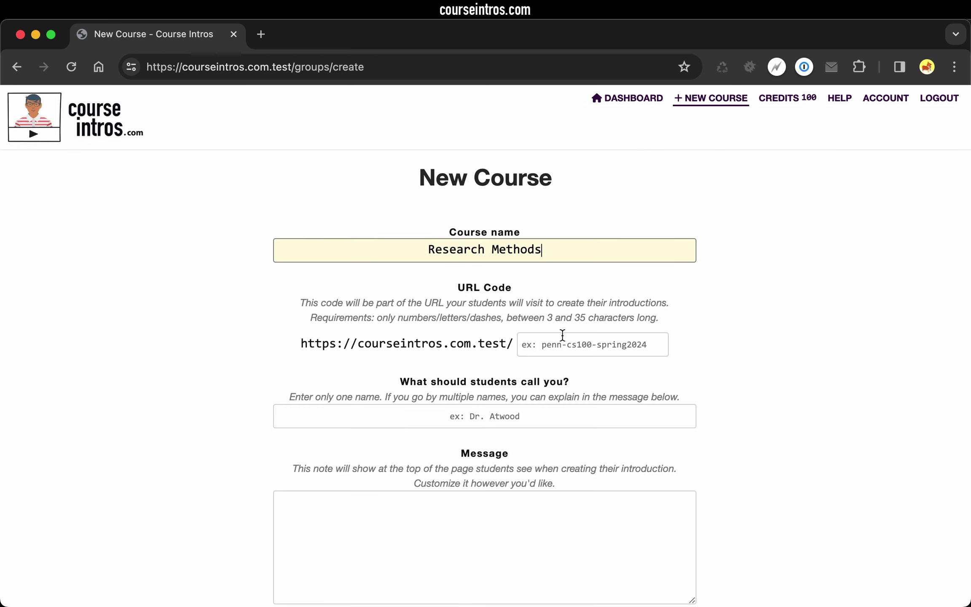
pyautogui.click(562, 336)
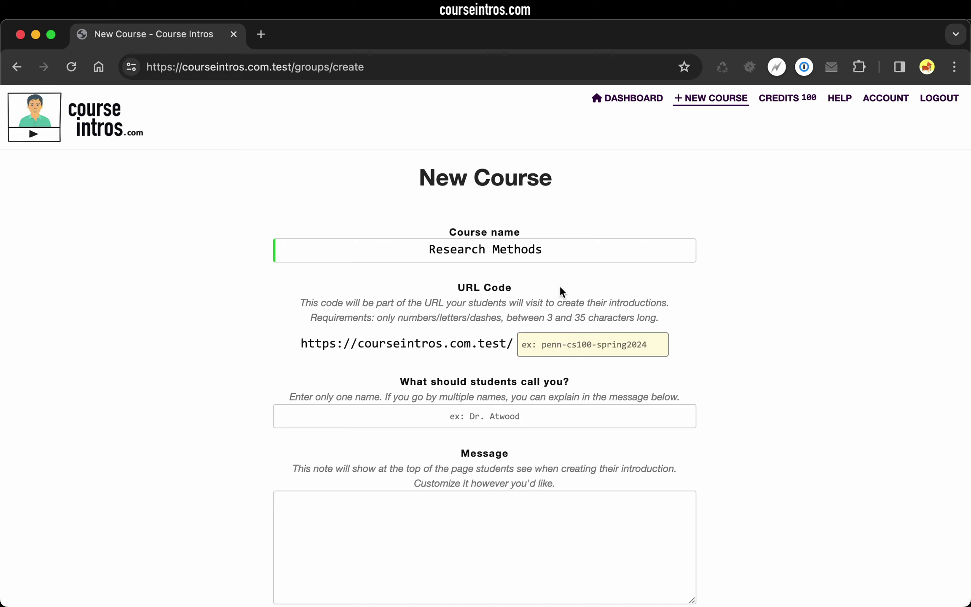
# Set the instructor name to Dr. Example and paste in the welcome message.
pyautogui.press('Tab')
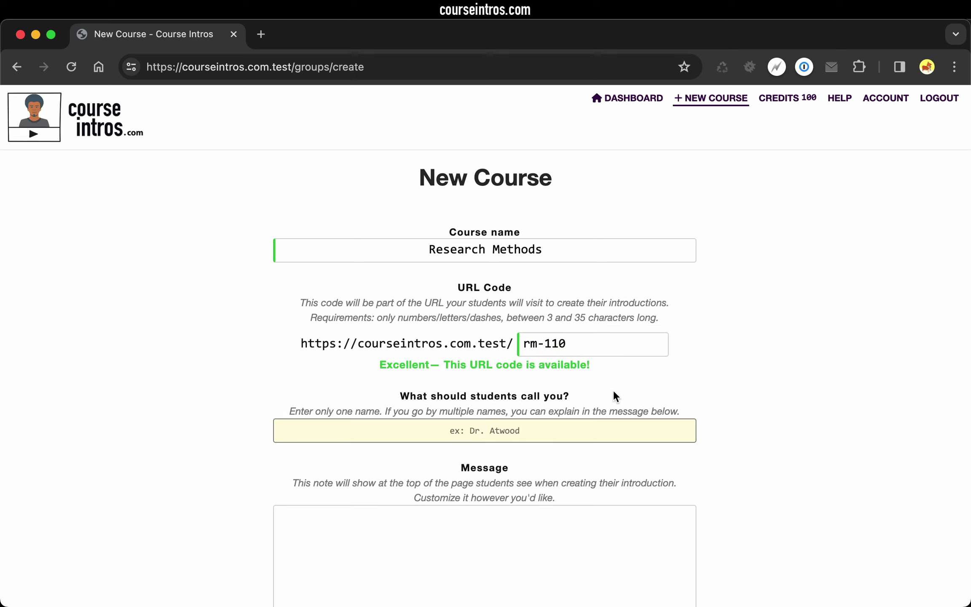
pyautogui.write('Dr. Example')
pyautogui.click(626, 511)
pyautogui.write('Welcome to Research Methods! Thanks for taking the time to introduce yourself. I look forward to working with you this semester. -Dr. Example')
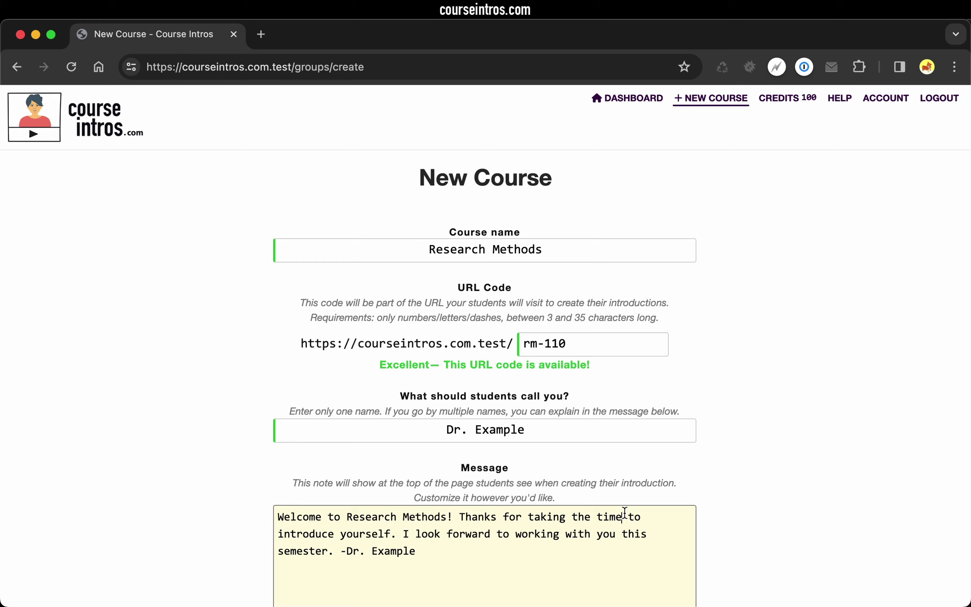
pyautogui.press('super+a')
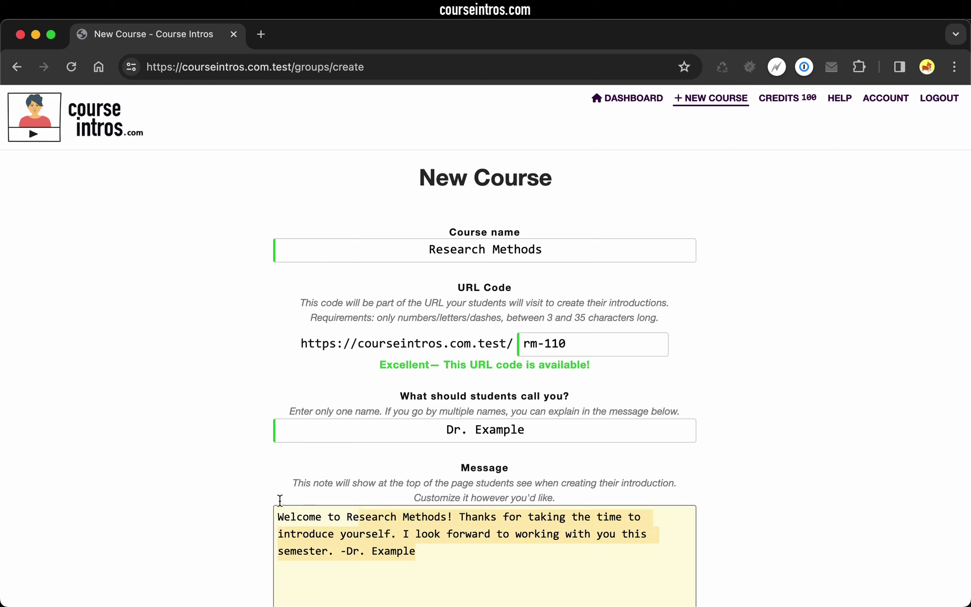
pyautogui.click(446, 550)
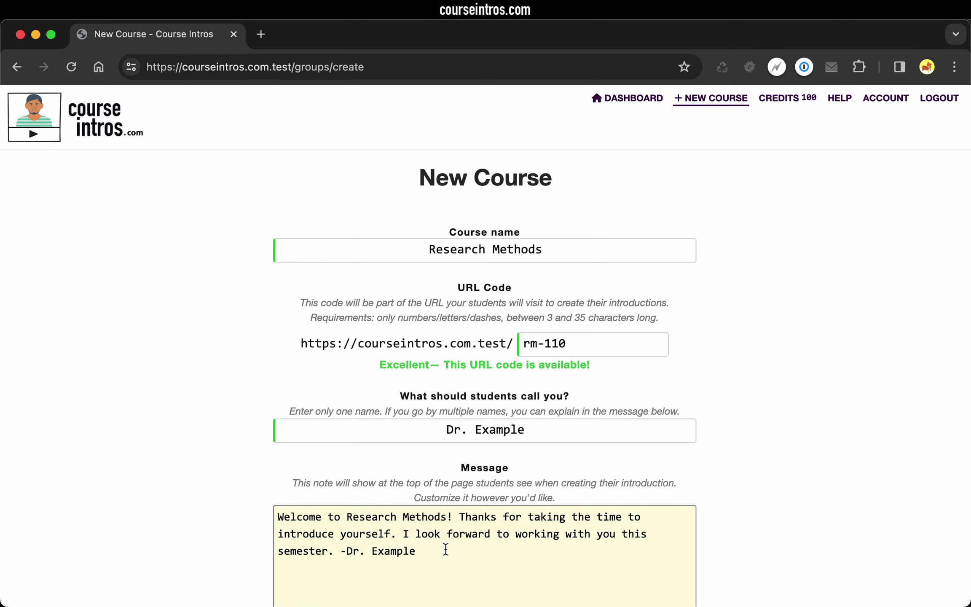
pyautogui.scroll(-5, 444, 551)
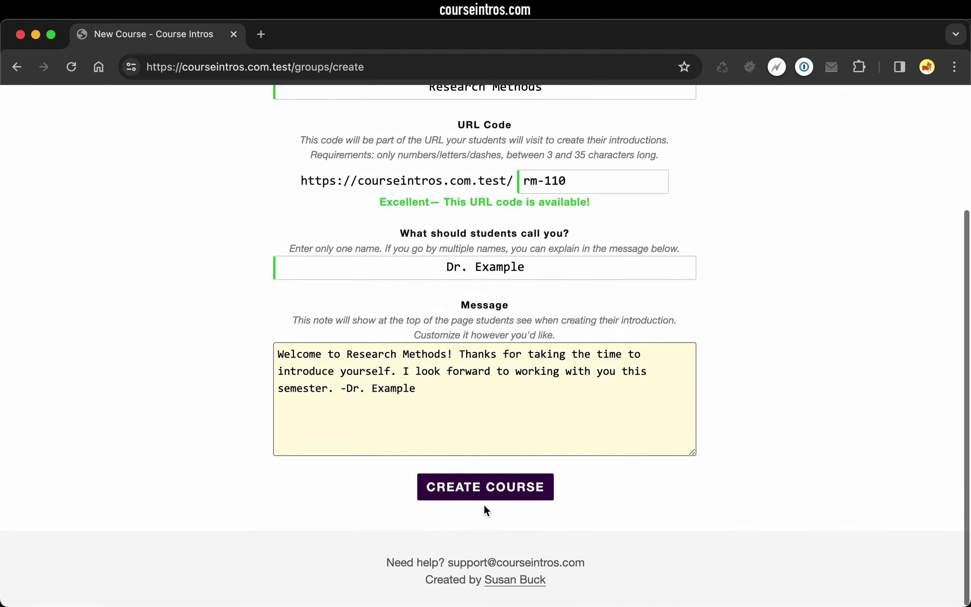
# Create the Research Methods course and dismiss the success banner.
pyautogui.click(498, 489)
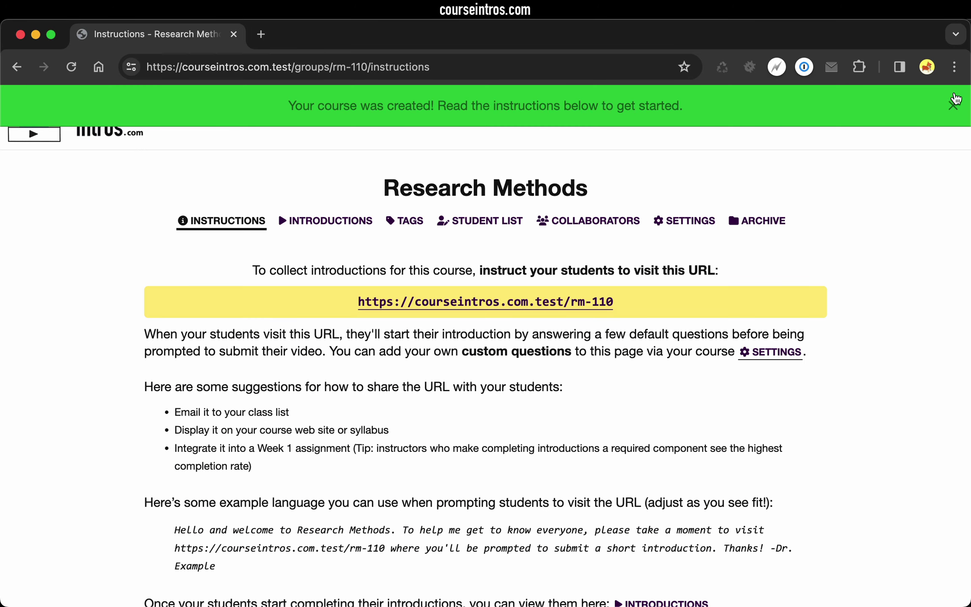
pyautogui.click(953, 105)
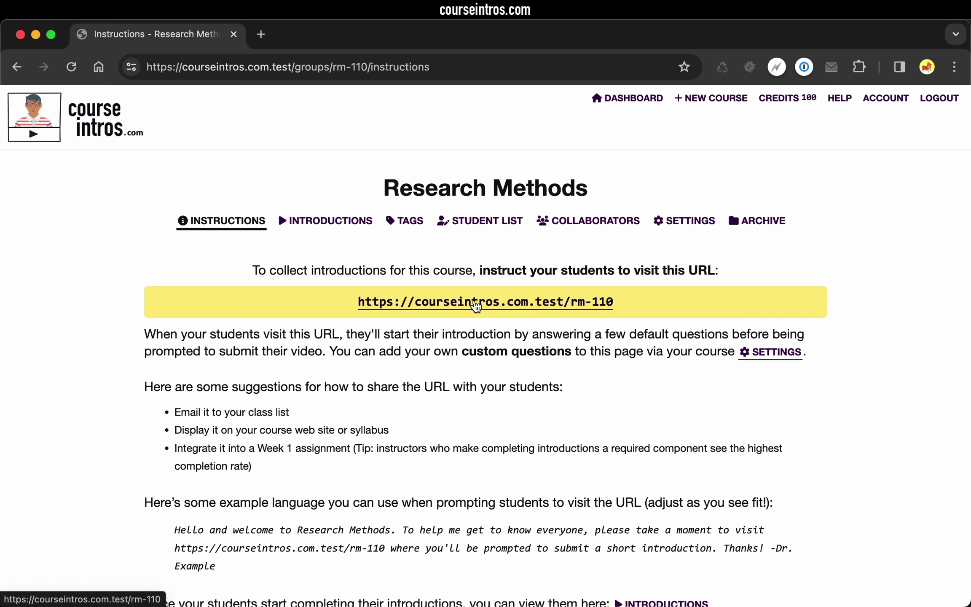
pyautogui.click(494, 302)
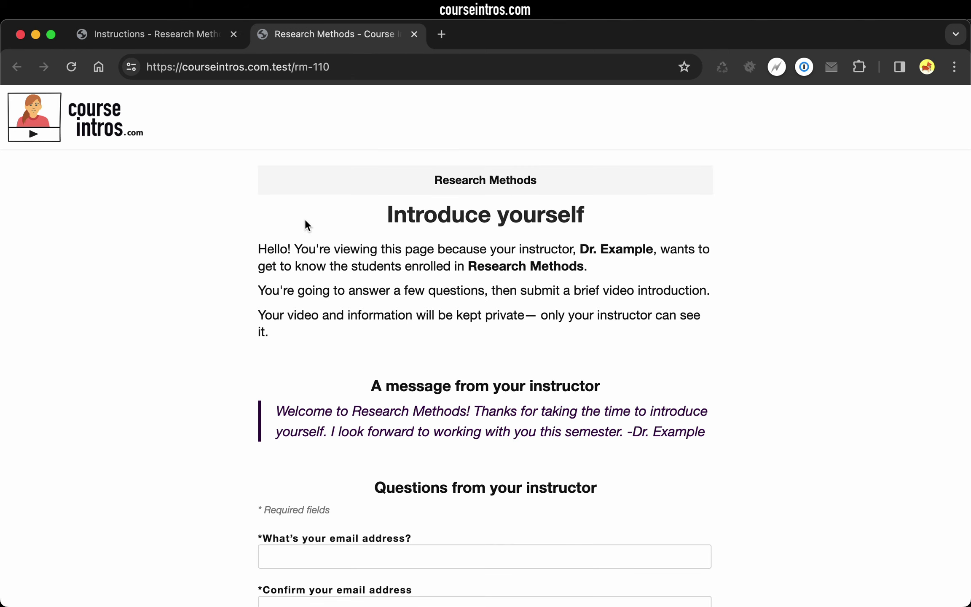
pyautogui.moveTo(259, 248); pyautogui.dragTo(324, 337)
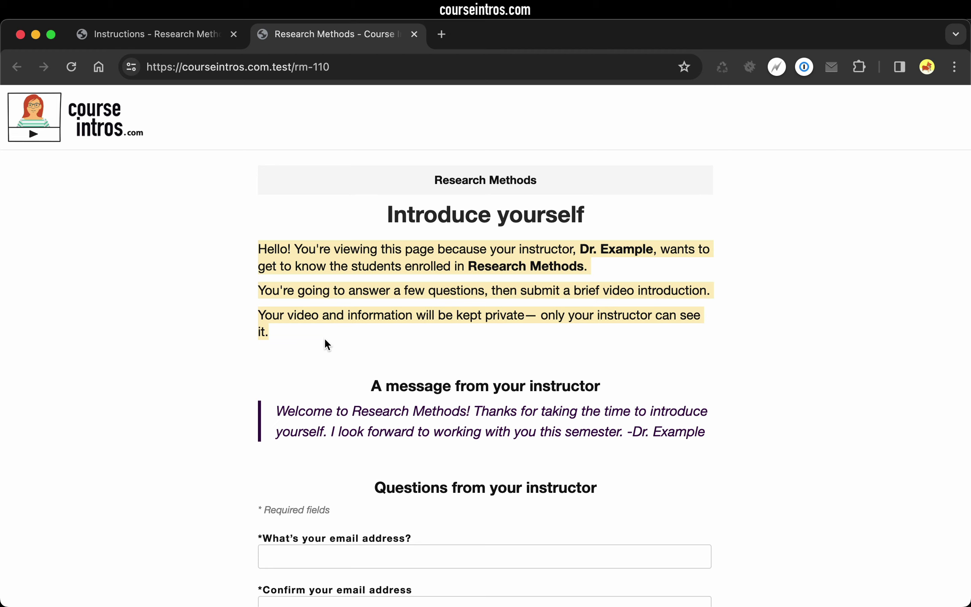
pyautogui.click(324, 337)
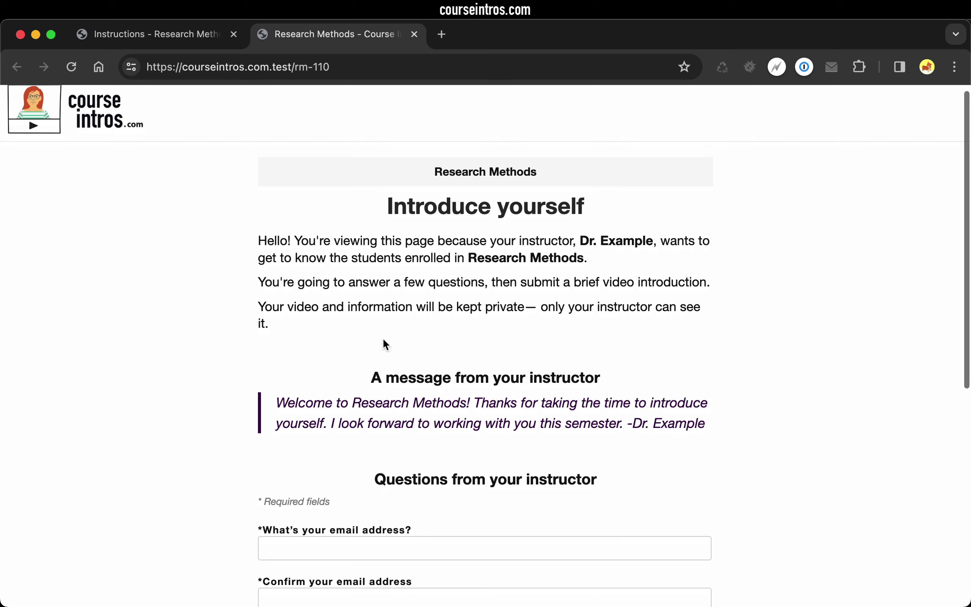
pyautogui.scroll(-2, 383, 340)
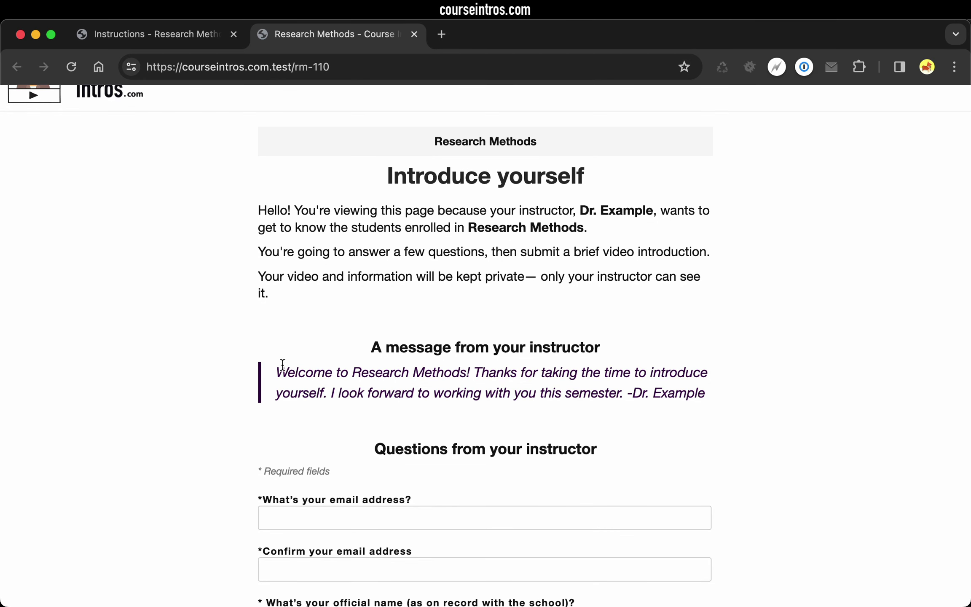
pyautogui.moveTo(282, 365); pyautogui.dragTo(717, 395)
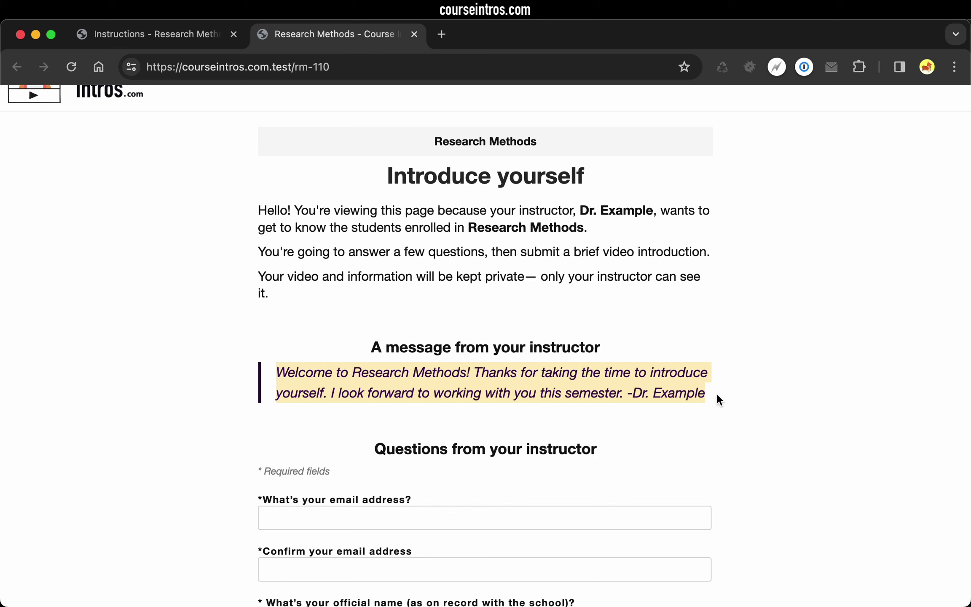
pyautogui.scroll(-8, 718, 399)
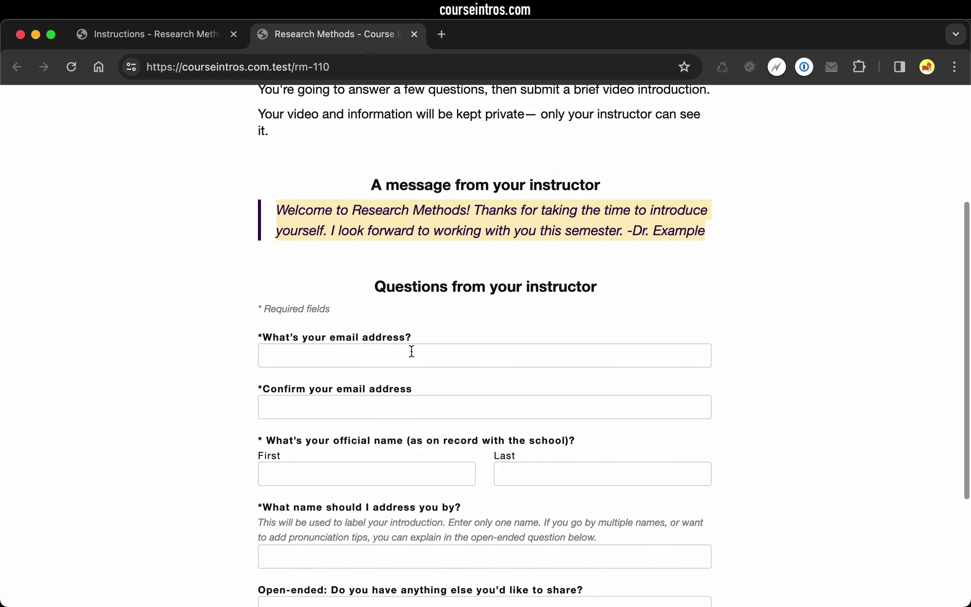
# Enter the student's email, names and note 'Looking forward to a great semester!', then continue.
pyautogui.click(383, 355)
pyautogui.scroll(-1, 408, 342)
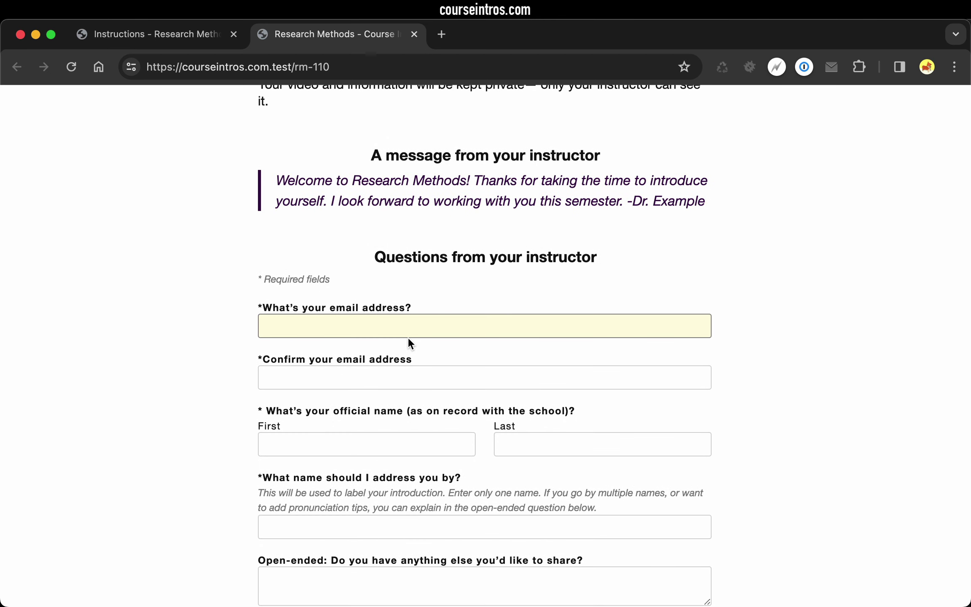
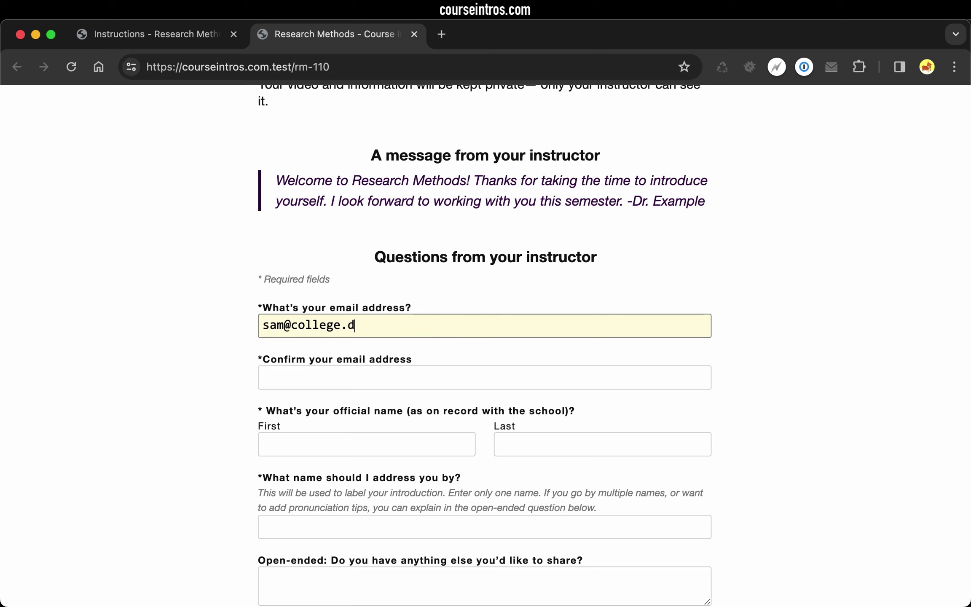
pyautogui.press('Tab')
pyautogui.press('Tab')
pyautogui.write('Sam')
pyautogui.press('Tab')
pyautogui.write('Stude')
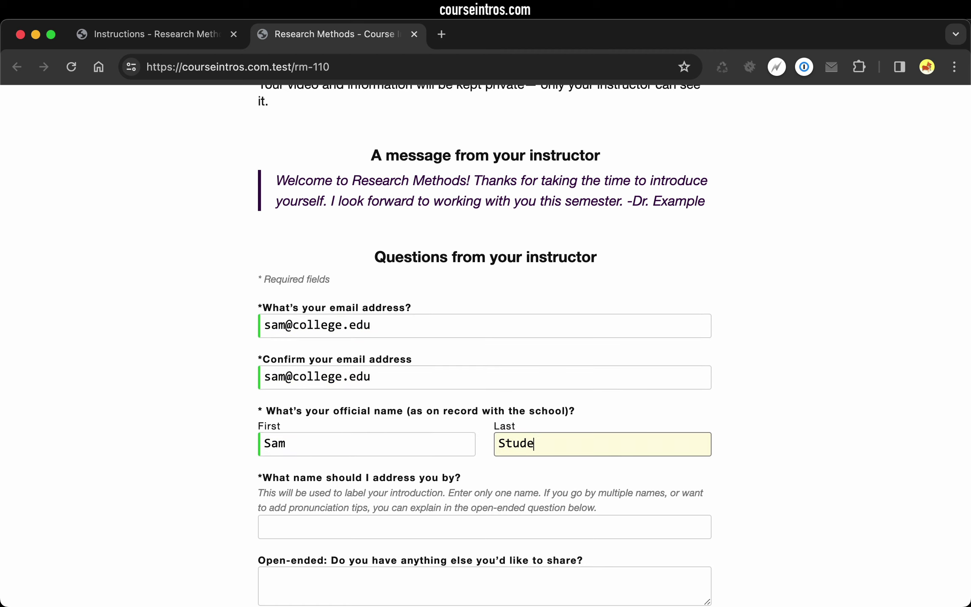
pyautogui.write('nt')
pyautogui.press('Tab')
pyautogui.write('Sam')
pyautogui.press('Tab')
pyautogui.write('Looking forward to a')
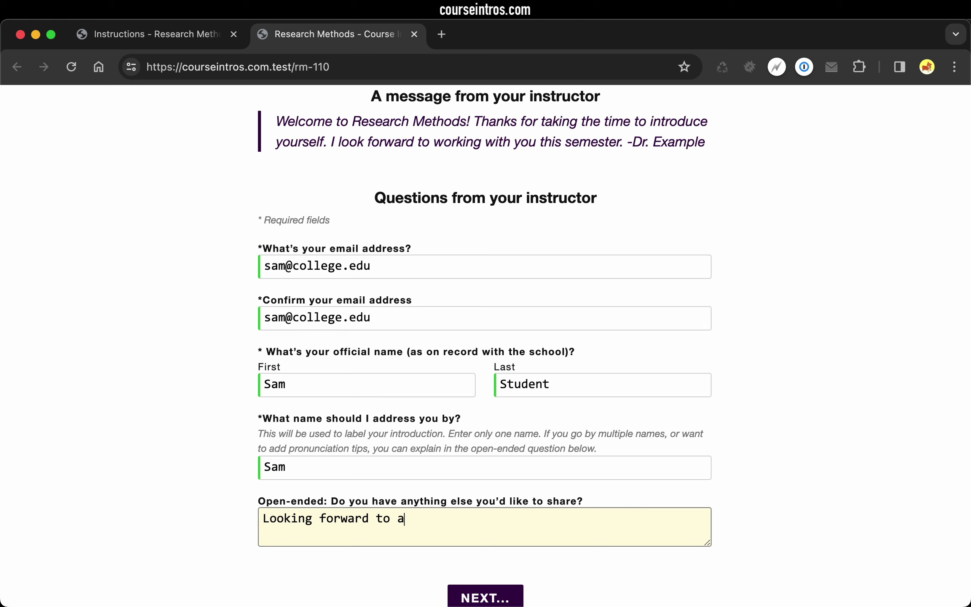
pyautogui.write(' great semester!')
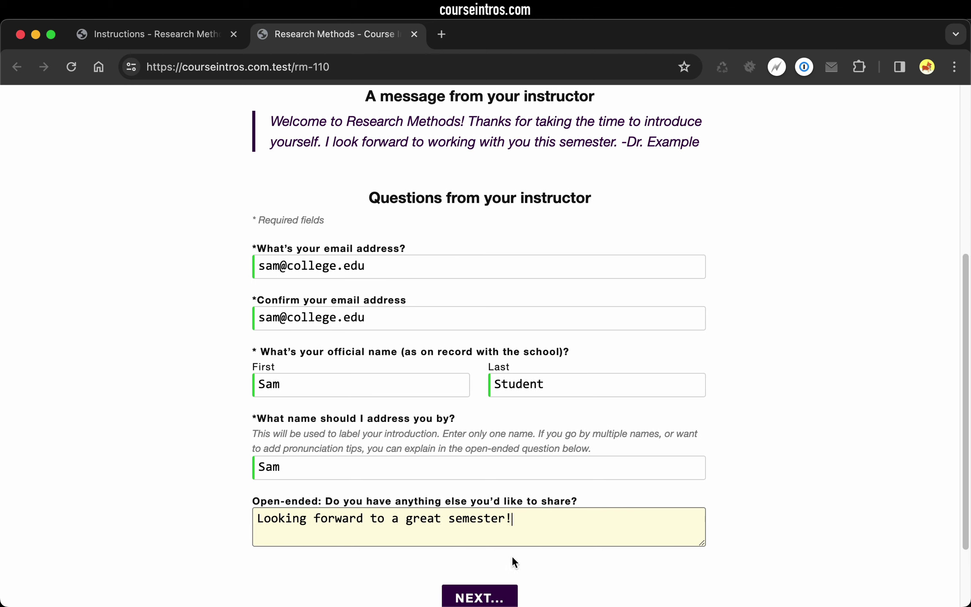
pyautogui.click(505, 596)
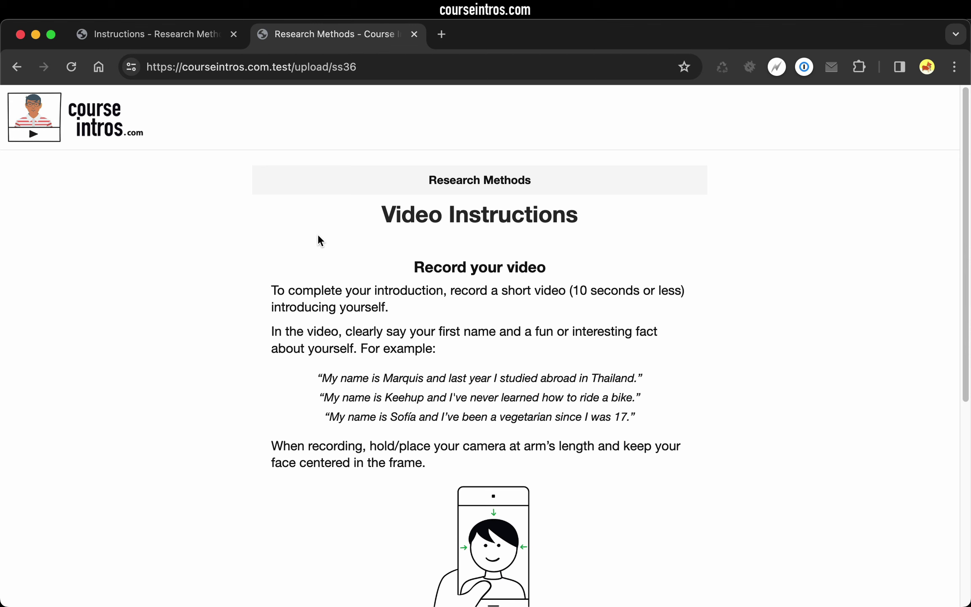
# Choose example.mov and upload it as the student's introduction video.
pyautogui.scroll(-1, 319, 236)
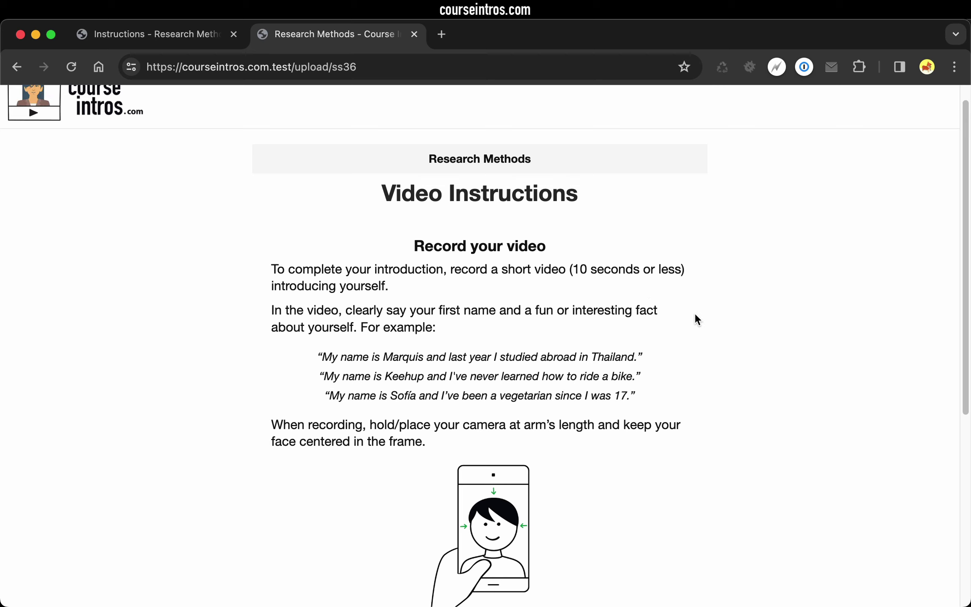
pyautogui.scroll(1, 695, 314)
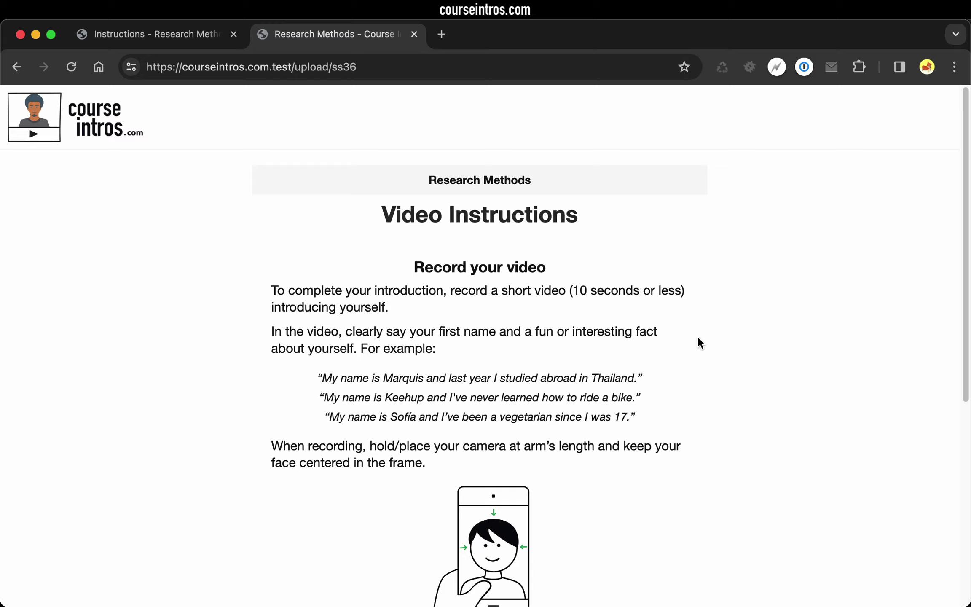
pyautogui.scroll(-15, 698, 338)
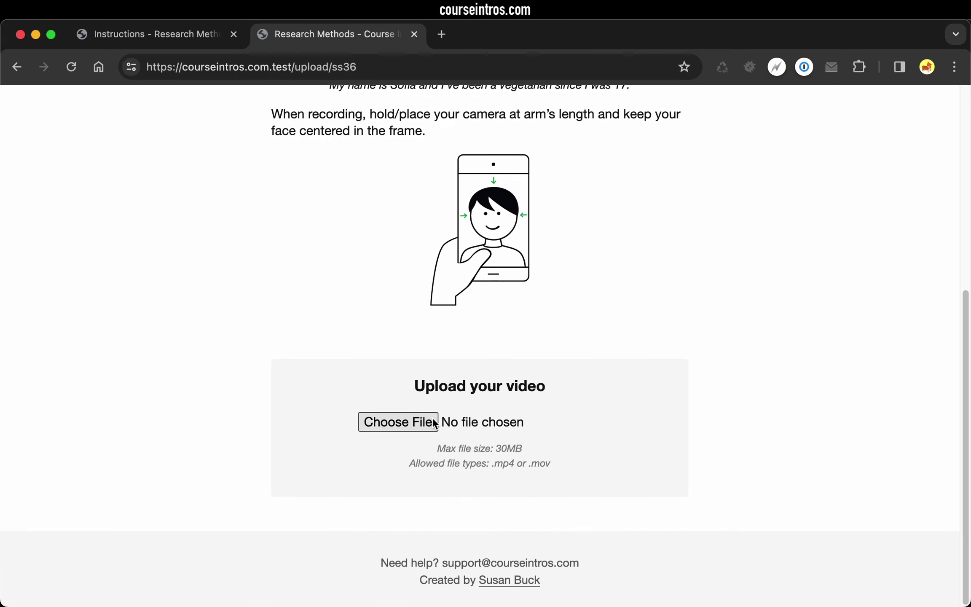
pyautogui.click(432, 419)
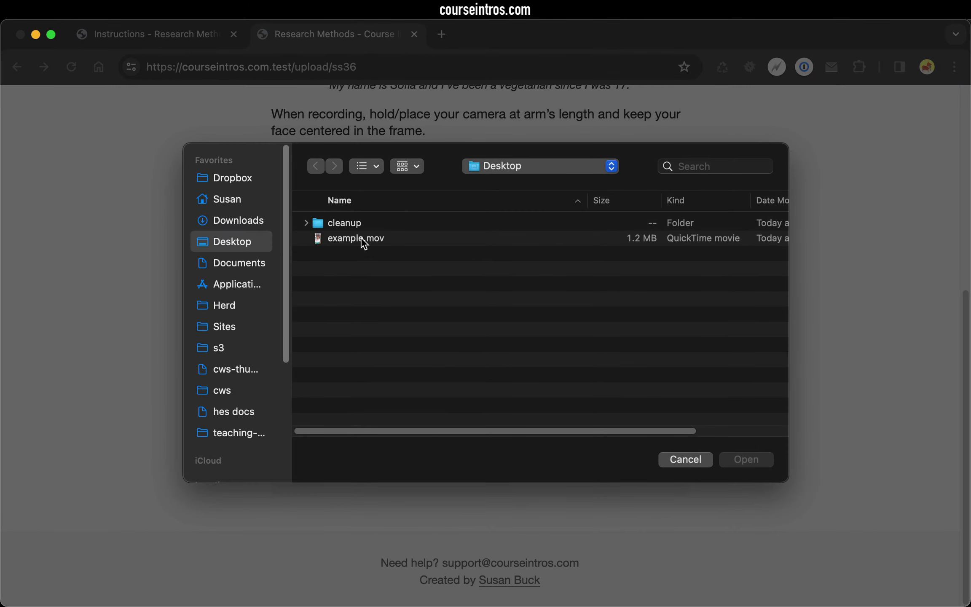
pyautogui.click(362, 239)
pyautogui.click(737, 452)
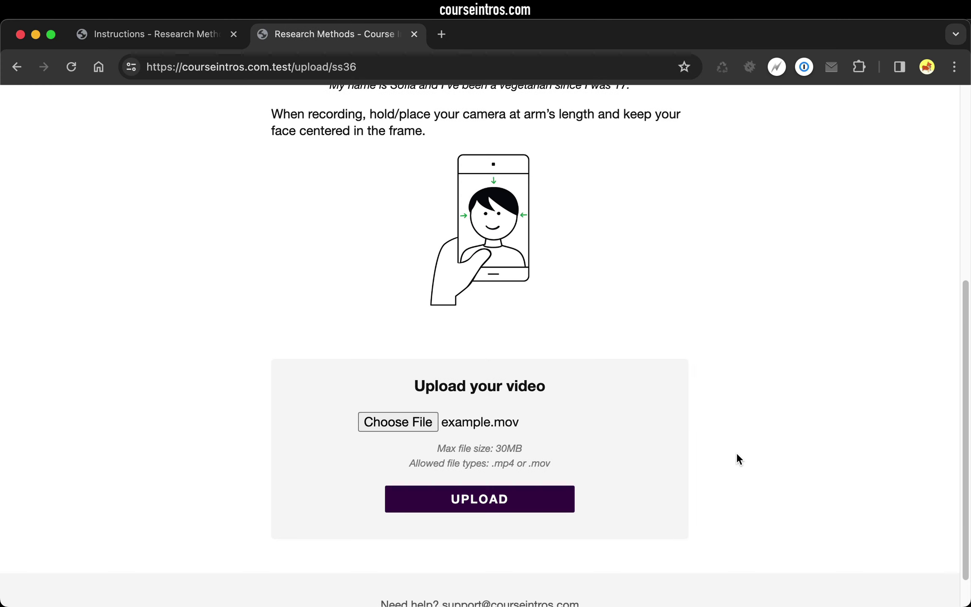
pyautogui.click(539, 505)
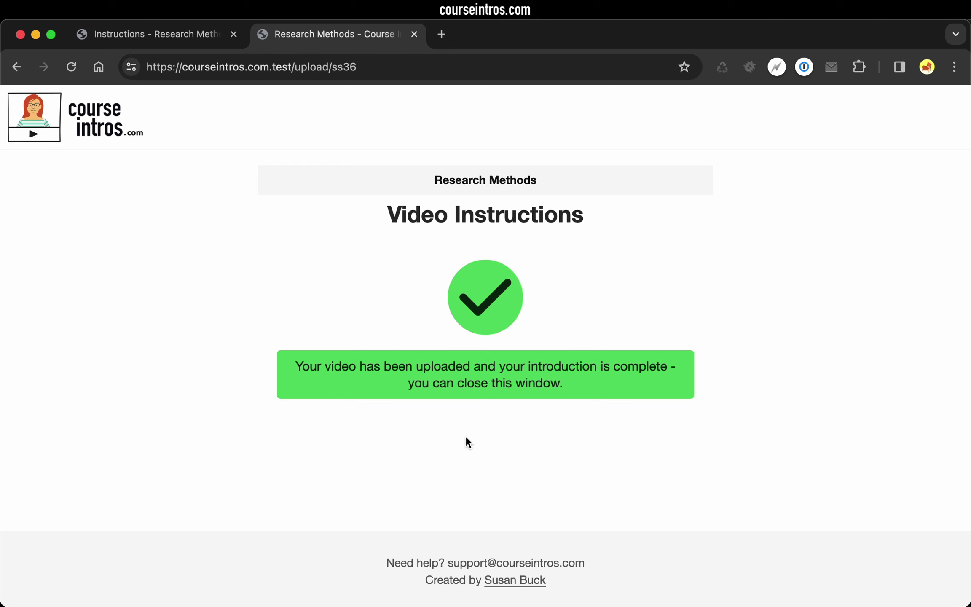
# Tick the new submission under INTRODUCTIONS and add it to the Research Methods roster.
pyautogui.click(146, 40)
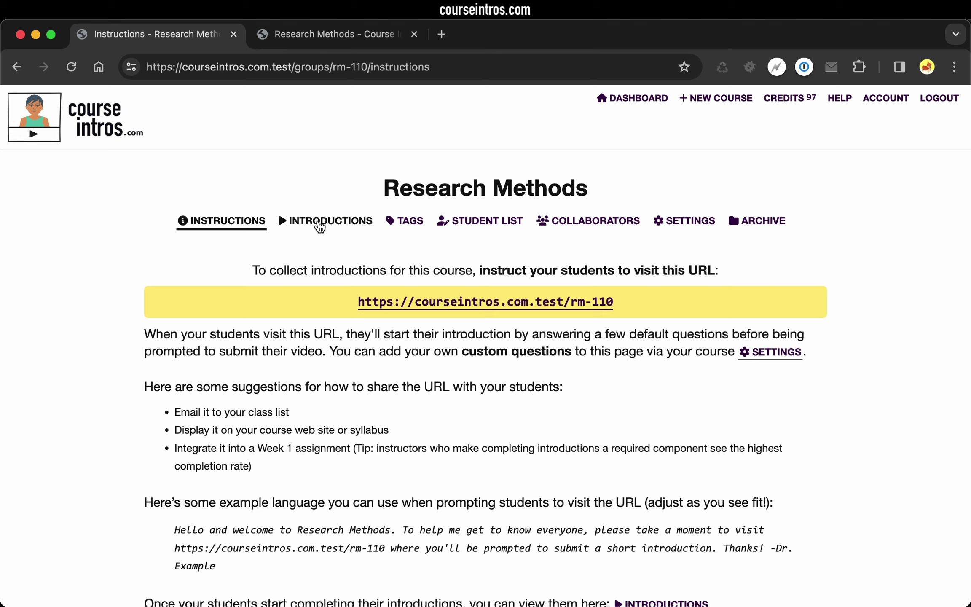
pyautogui.click(322, 220)
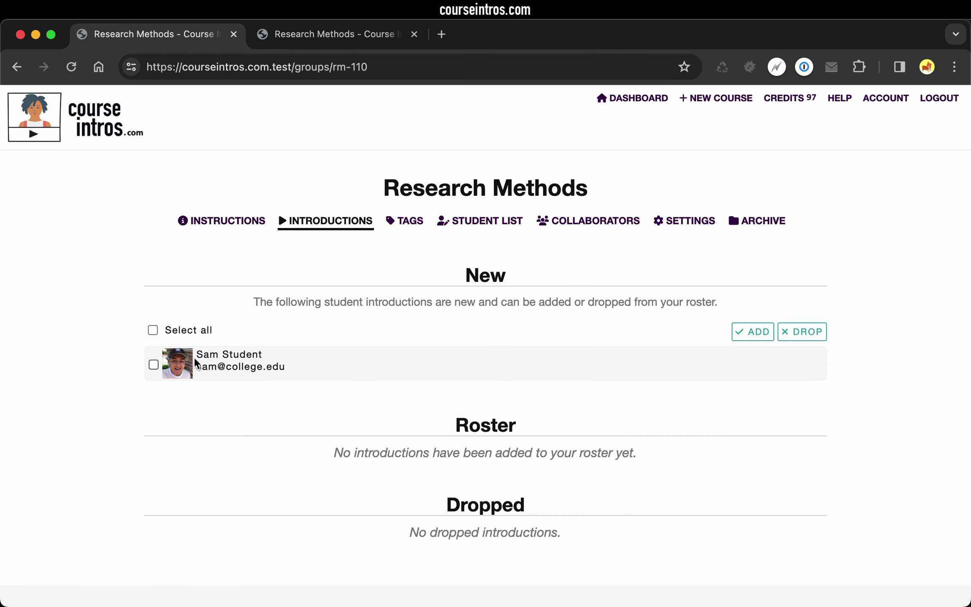
pyautogui.click(154, 364)
pyautogui.click(675, 331)
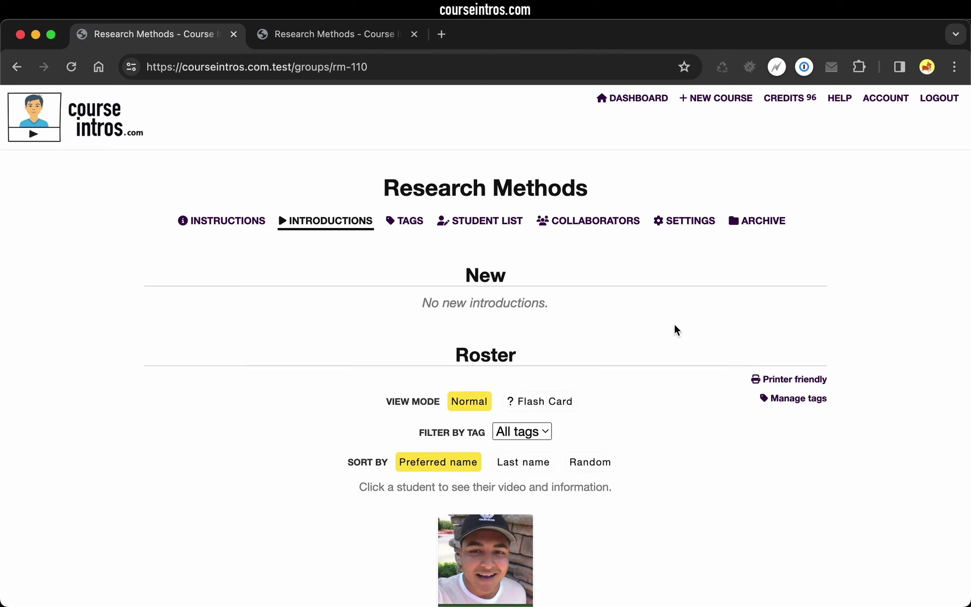
pyautogui.scroll(-2, 673, 323)
pyautogui.scroll(-1, 674, 325)
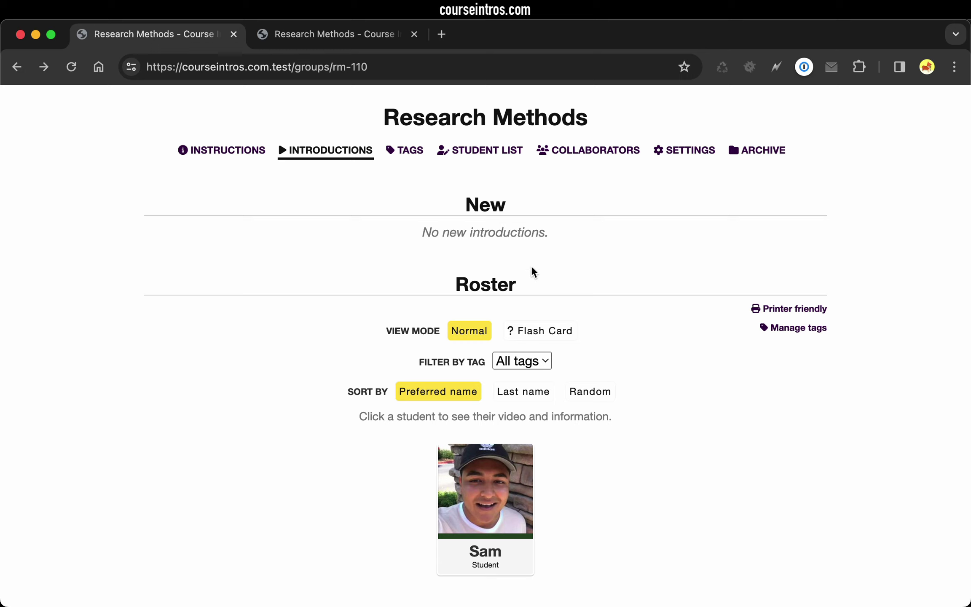
# View the course TAGS, then bring up the STUDENT LIST page for adding emails.
pyautogui.click(399, 151)
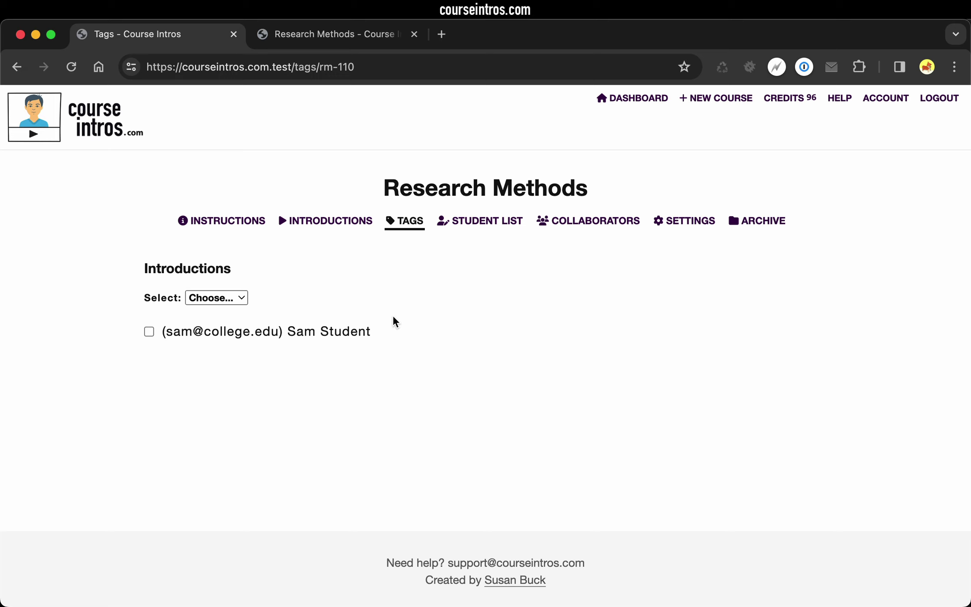
pyautogui.click(474, 225)
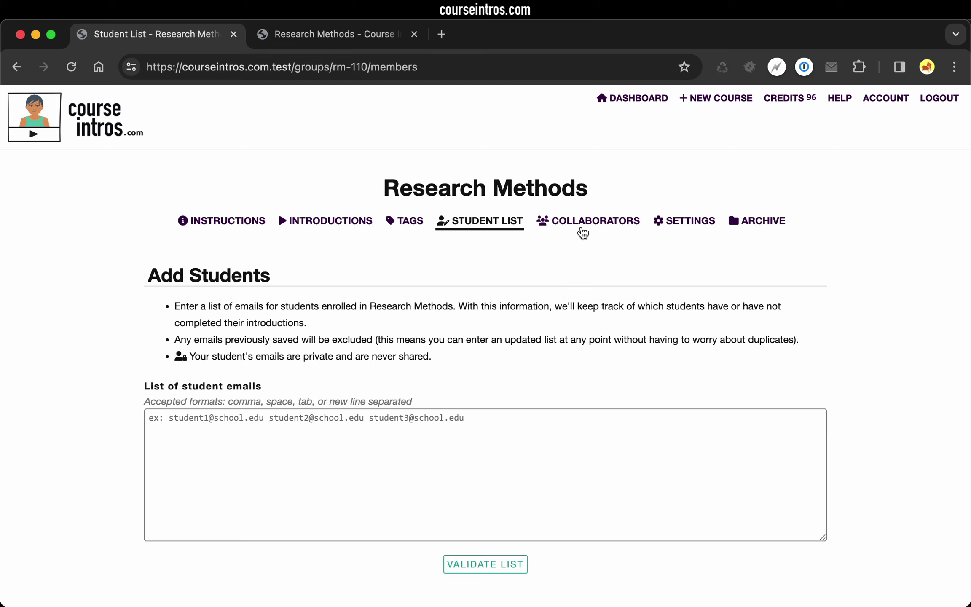
# Look at COLLABORATORS, then review the four default student questions in SETTINGS.
pyautogui.click(582, 226)
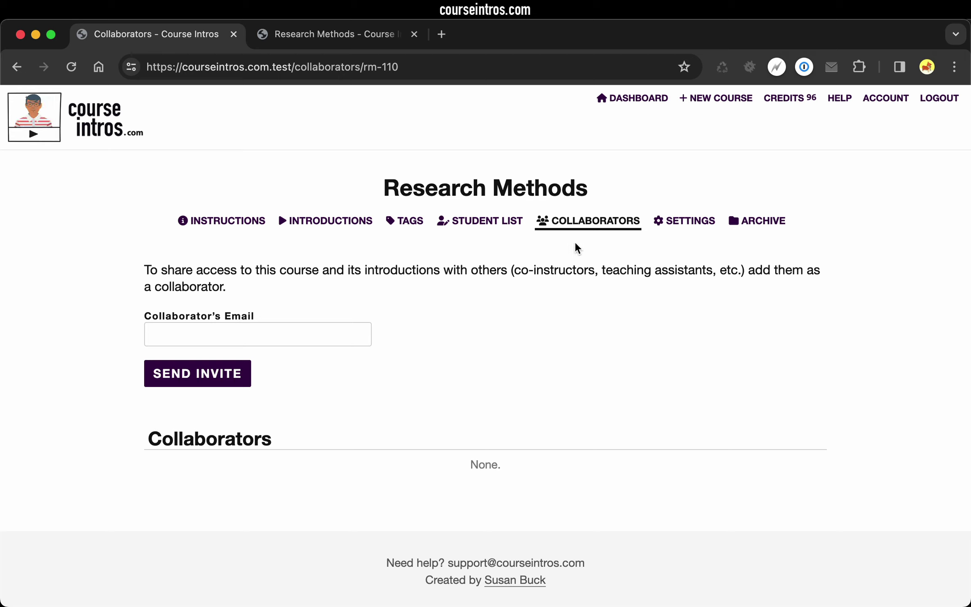
pyautogui.click(676, 222)
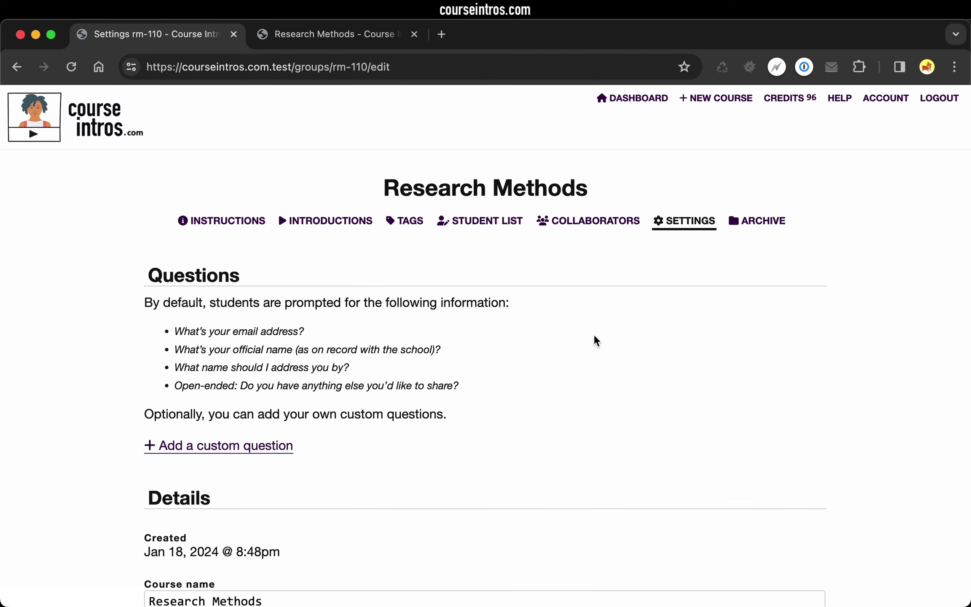
pyautogui.scroll(-2, 596, 340)
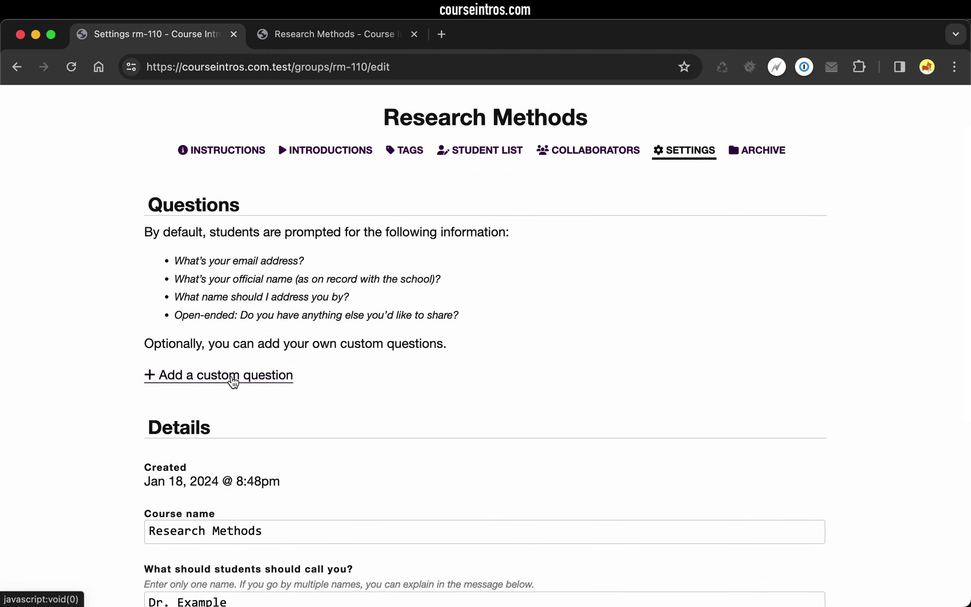
pyautogui.scroll(1, 322, 383)
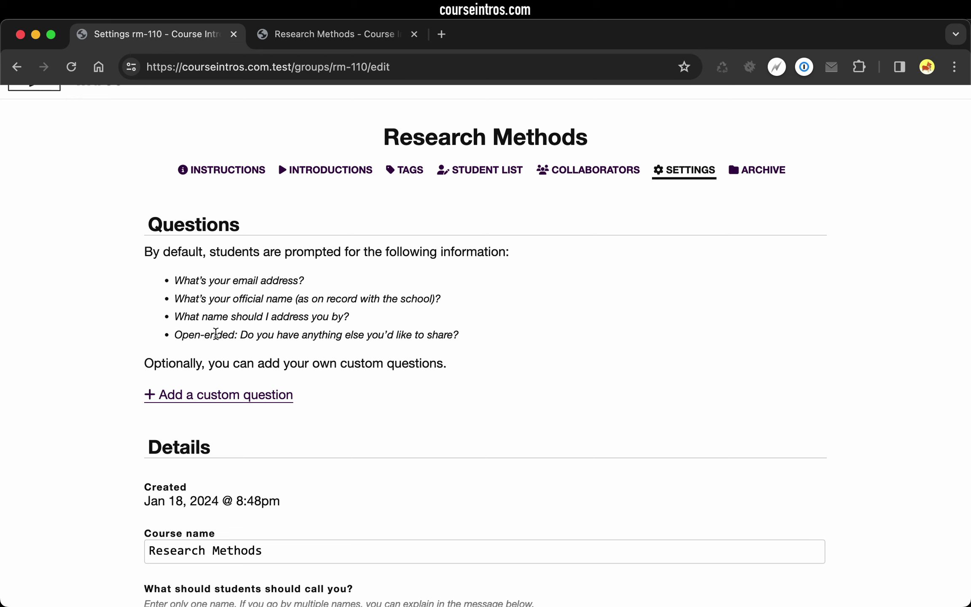
# Show the ARCHIVE page with video deletion scheduled for Jul 18, 2024.
pyautogui.click(753, 172)
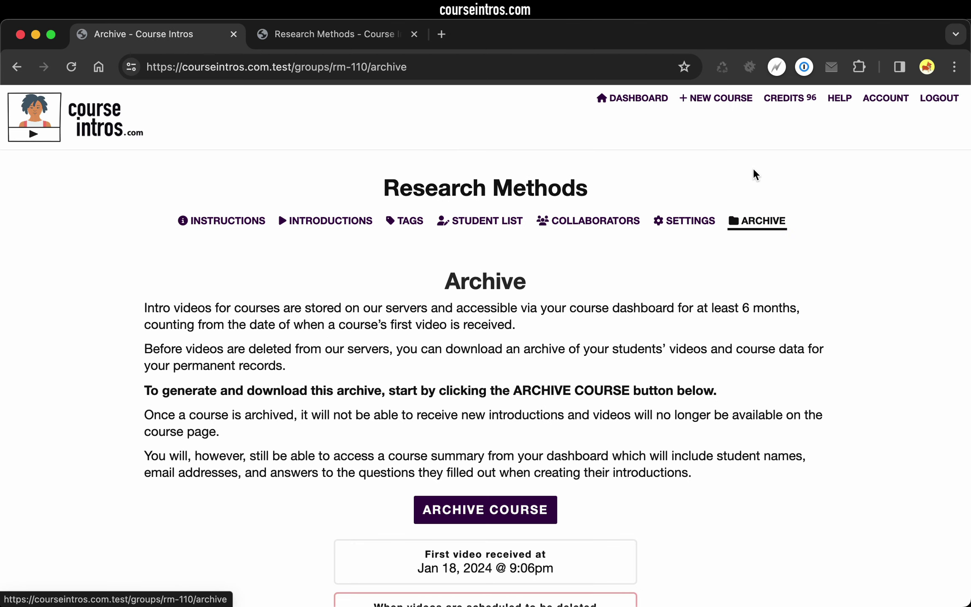
pyautogui.scroll(-3, 672, 262)
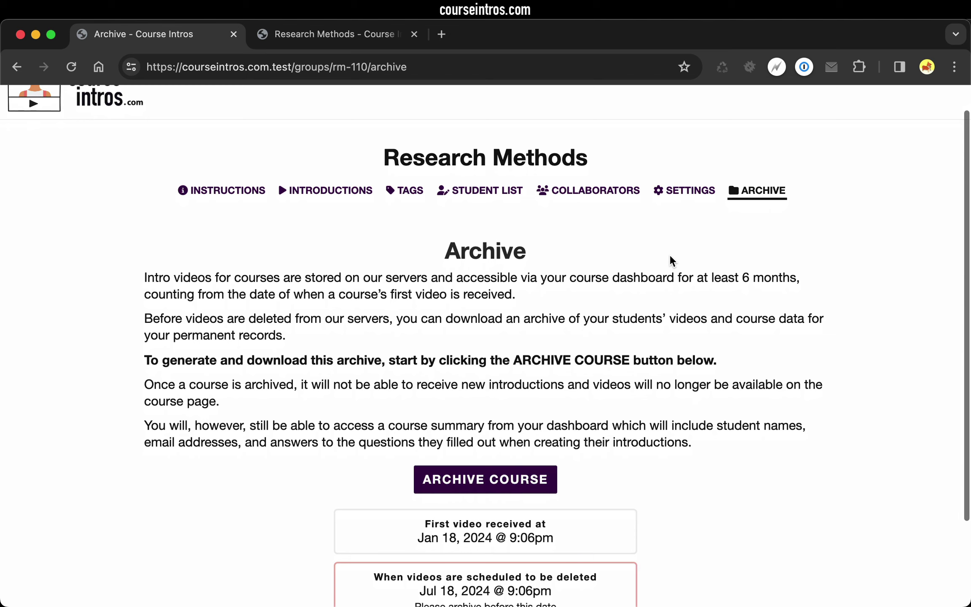